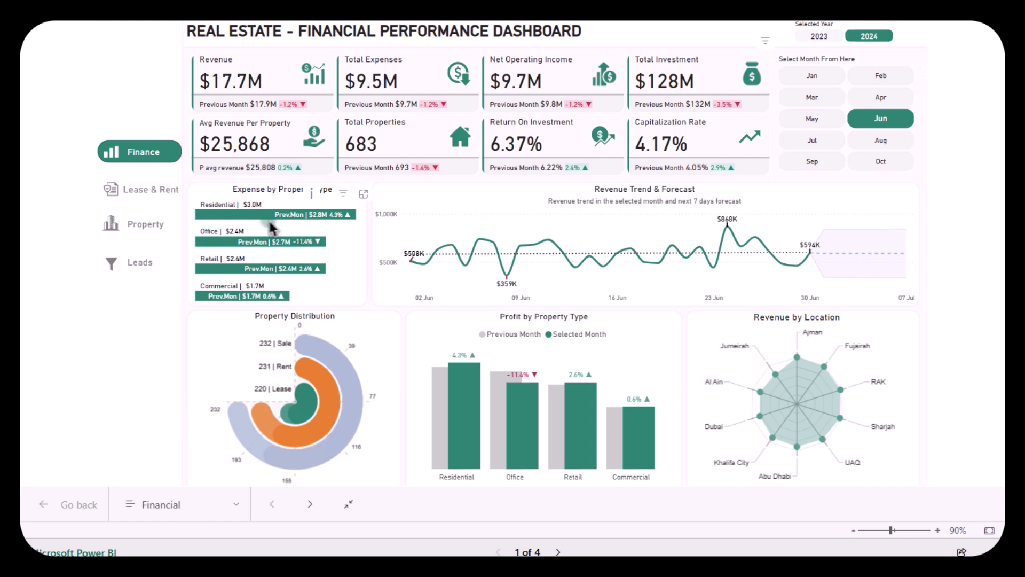
# Inspect June 2024 daily revenue on the Revenue Trend & Forecast chart, peaking at $868K and ending at $594K.
pyautogui.moveTo(263, 226)
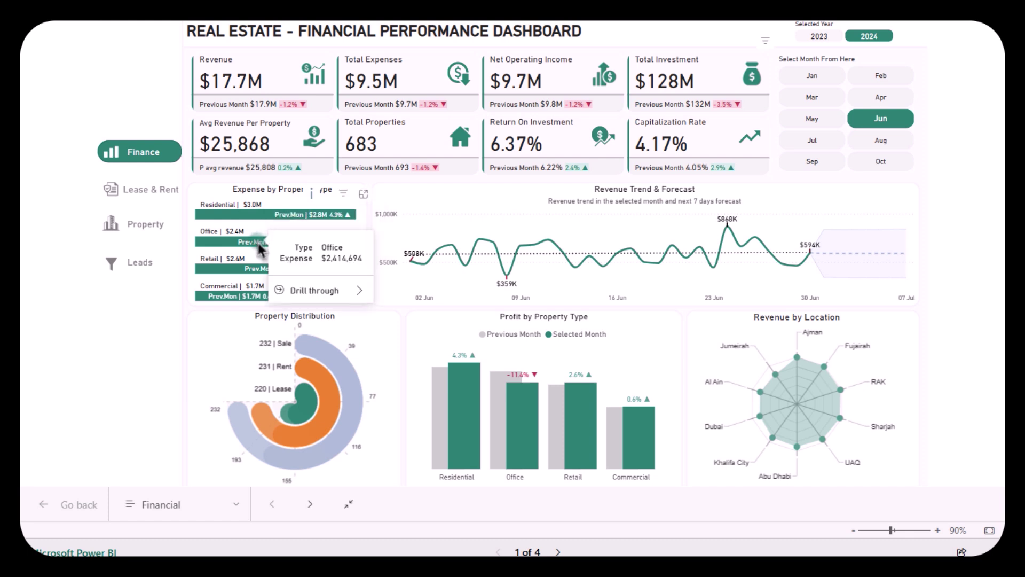
pyautogui.moveTo(259, 247)
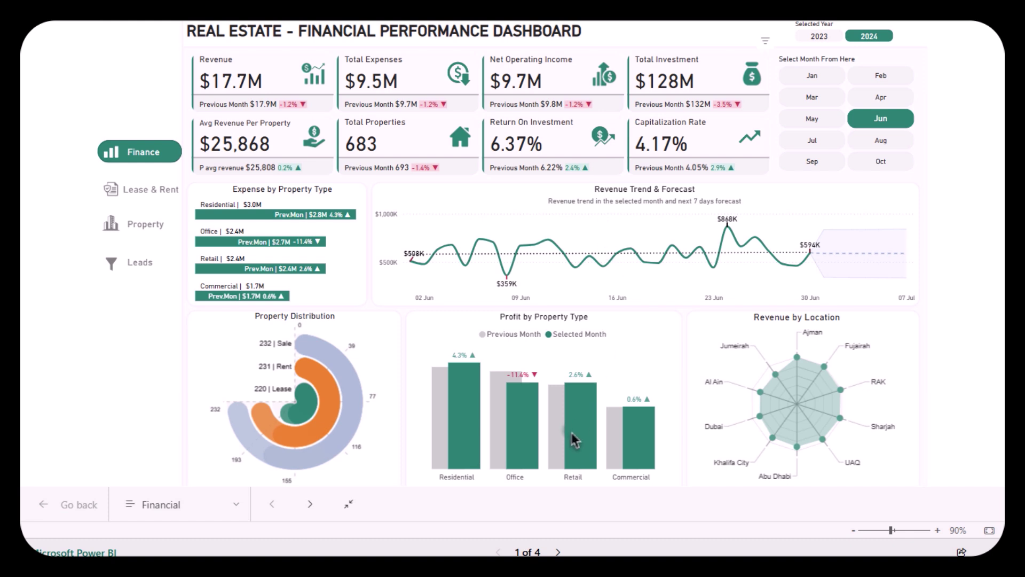
pyautogui.moveTo(505, 280)
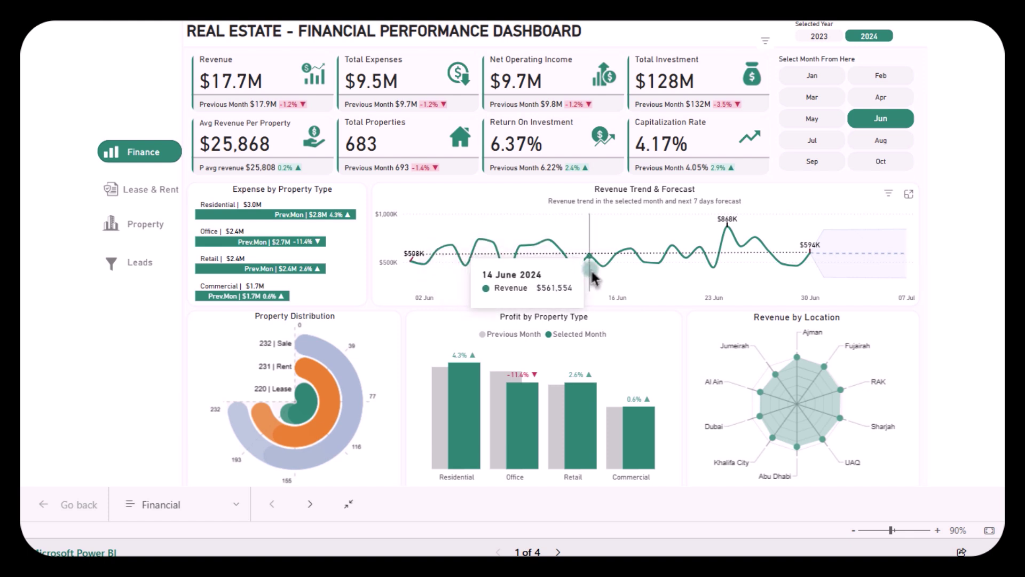
pyautogui.moveTo(592, 278)
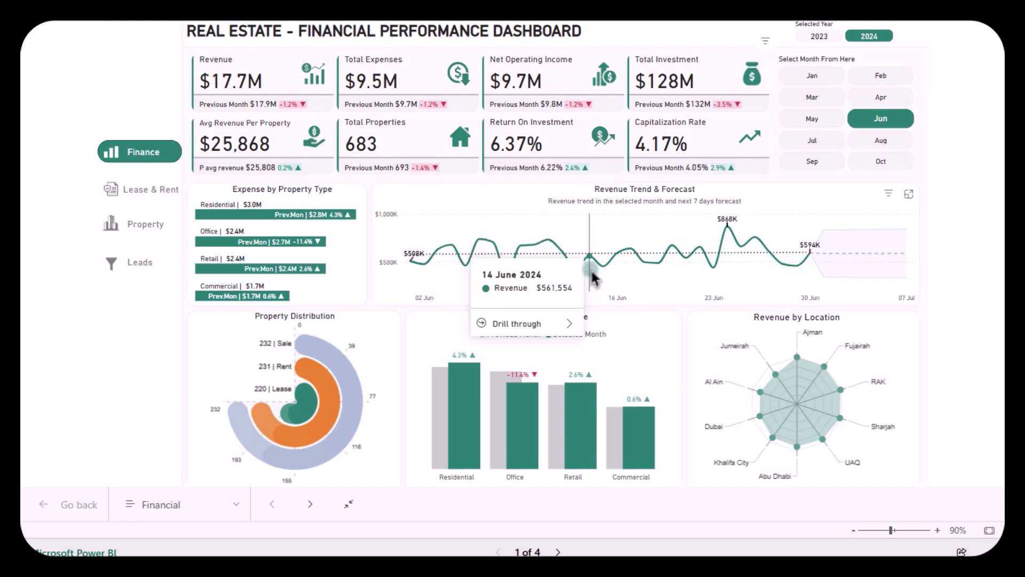
pyautogui.moveTo(663, 270)
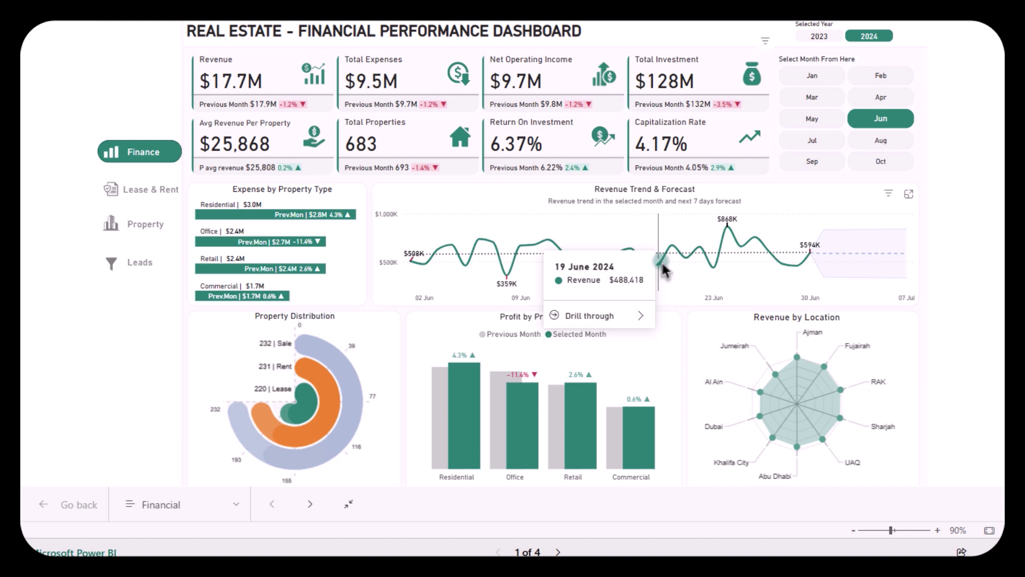
pyautogui.moveTo(709, 258)
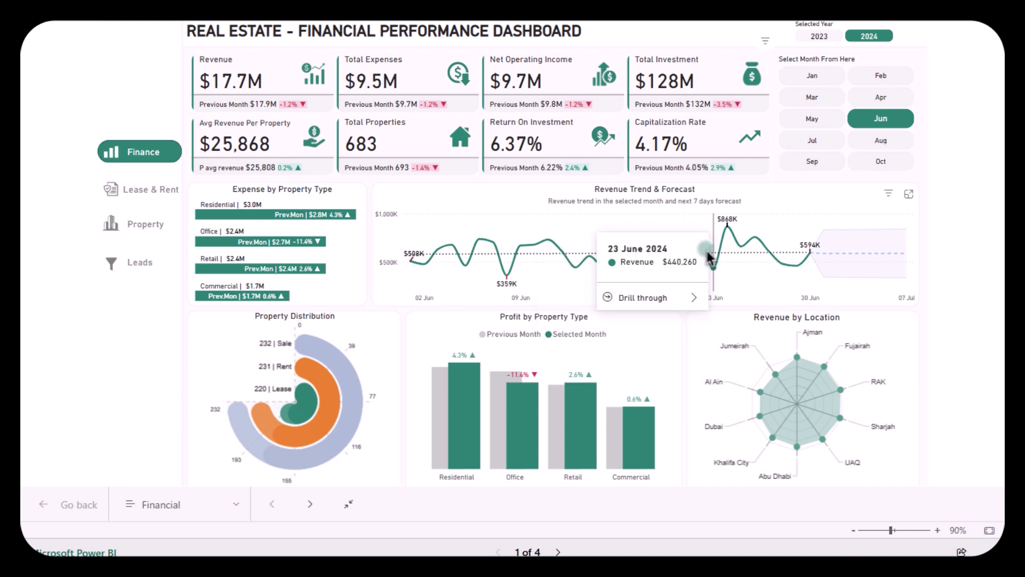
pyautogui.moveTo(768, 254)
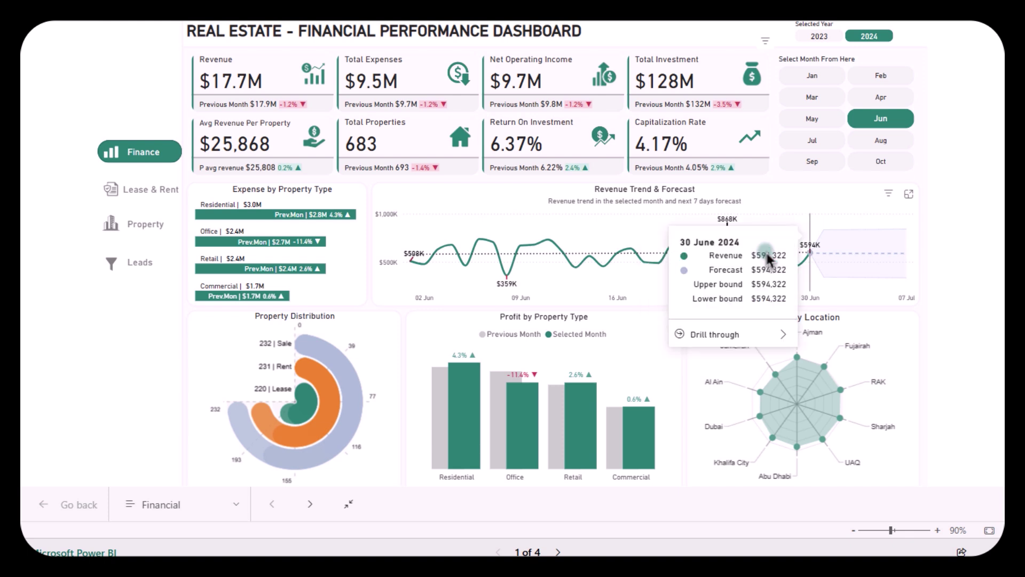
pyautogui.moveTo(672, 220)
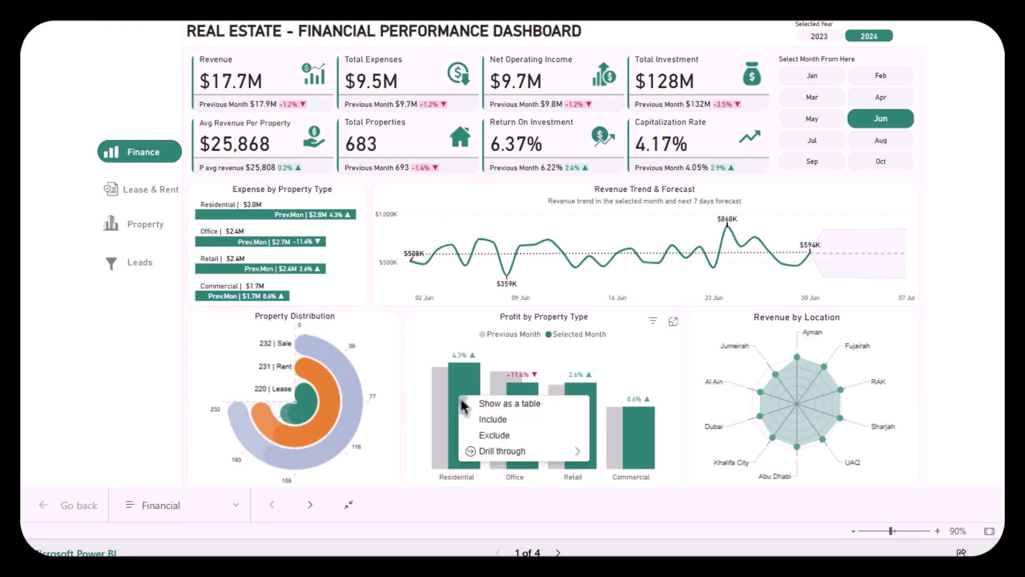
# Drill through the Profit by Property Type bar to Financial - Drill Through for Residential properties.
pyautogui.click(492, 452)
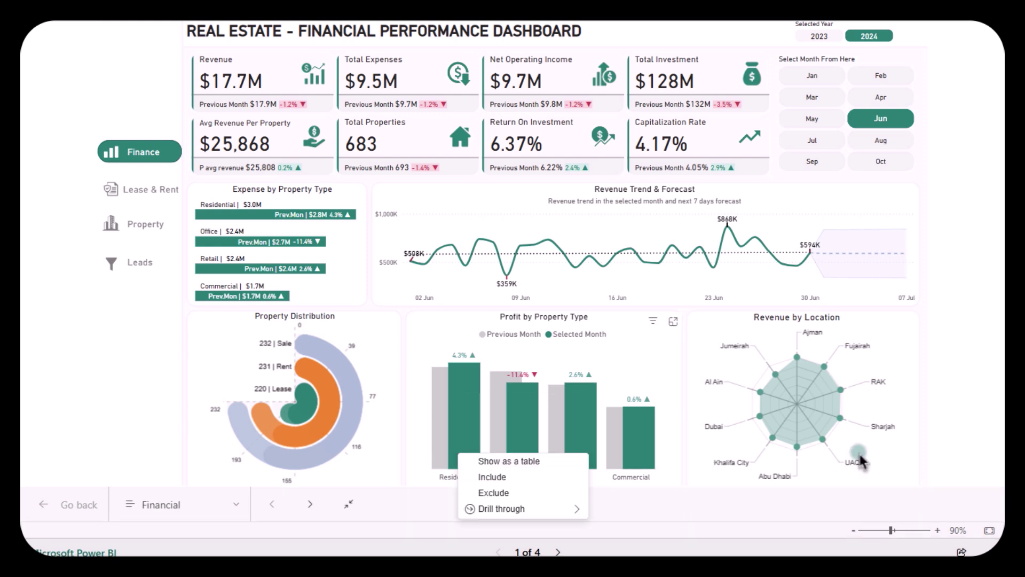
pyautogui.moveTo(513, 510)
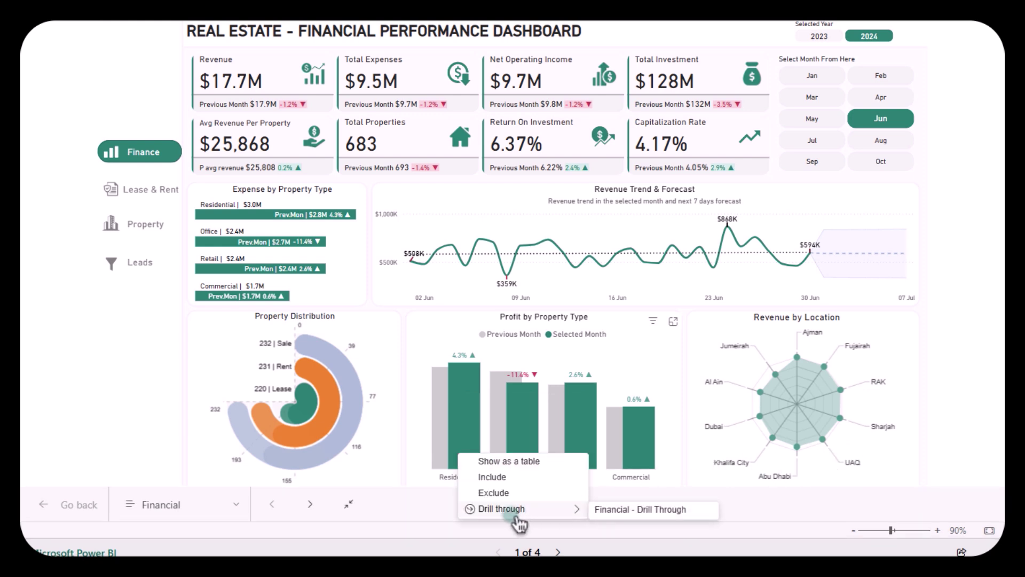
pyautogui.click(635, 512)
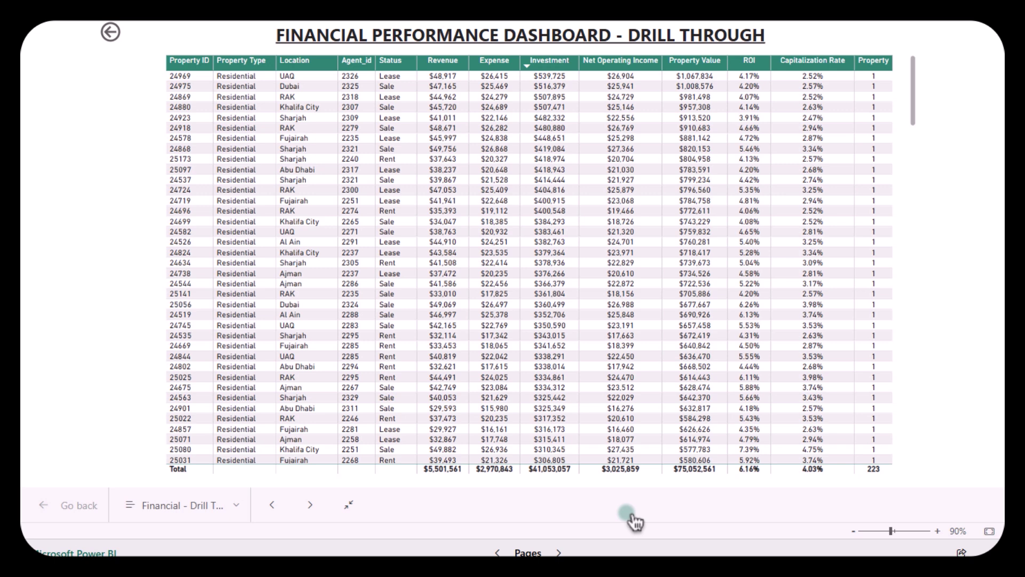
# Scroll through the Residential drill-through table totalling $5,501,561 revenue across 223 properties.
pyautogui.scroll(-5, 520, 371)
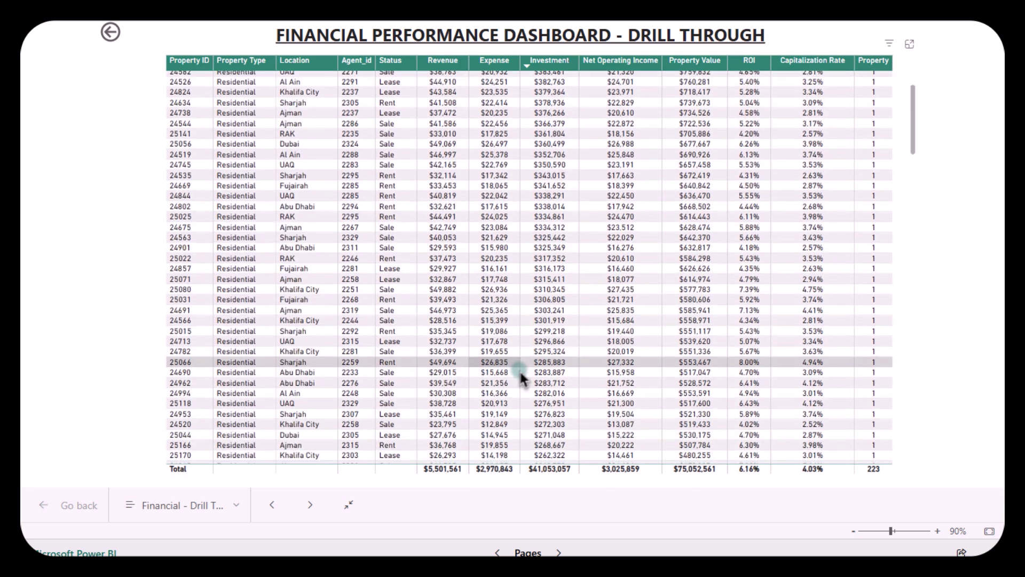
pyautogui.scroll(-4, 521, 374)
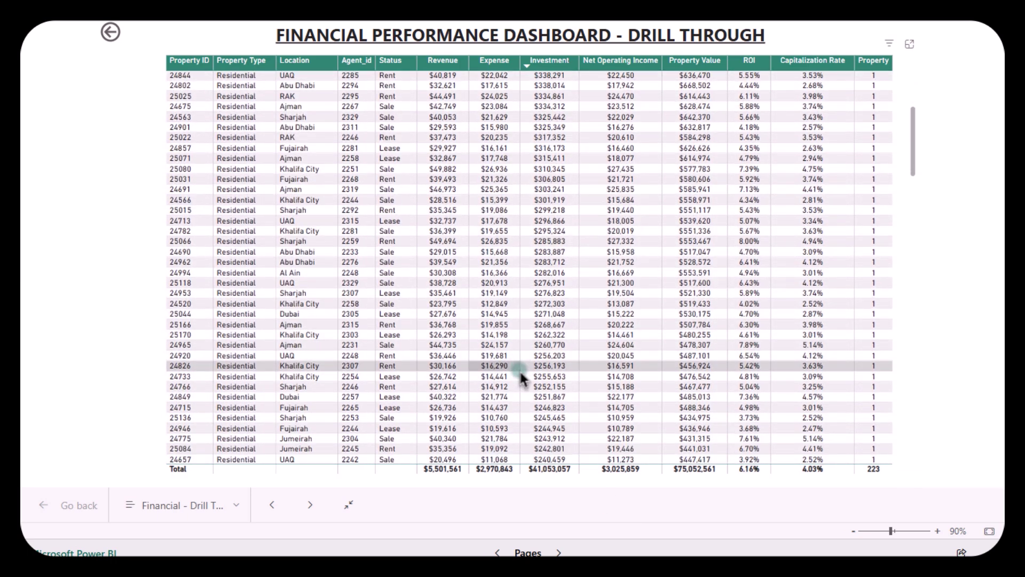
pyautogui.scroll(-6, 521, 377)
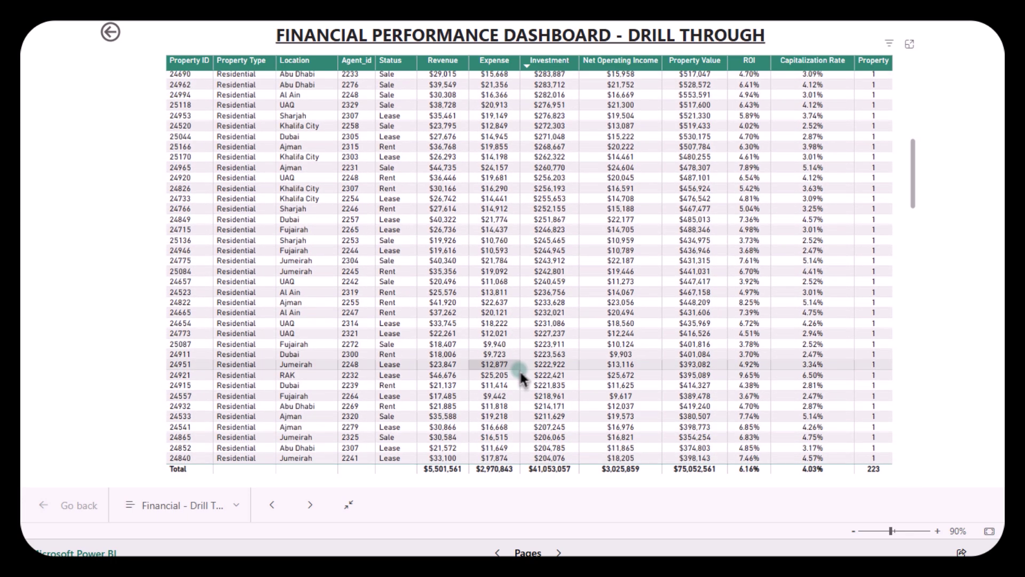
pyautogui.scroll(15, 521, 375)
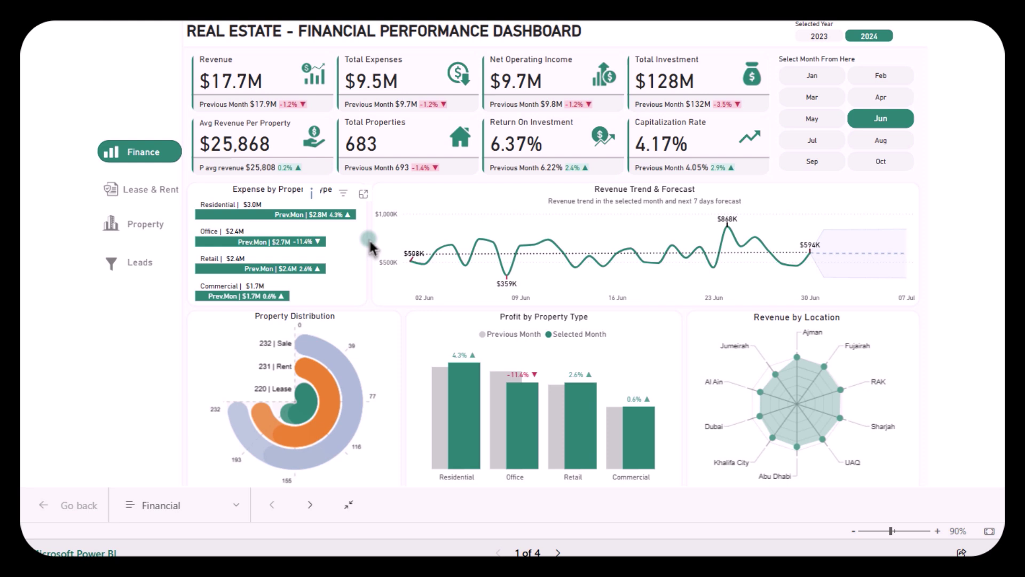
# Switch to the Lease & Rent Management page showing $53M total rent for Qtr 1 2024.
pyautogui.click(117, 193)
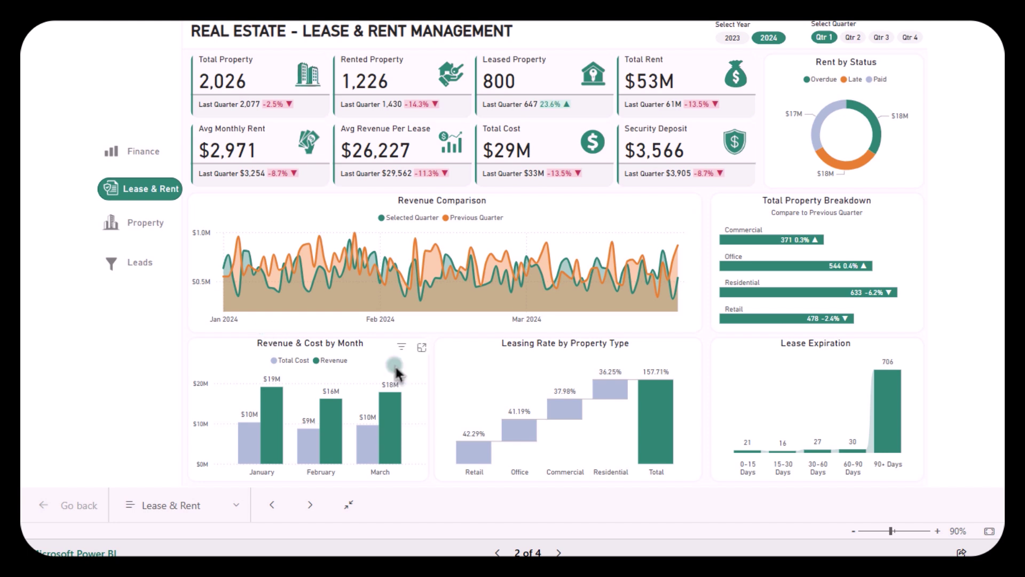
pyautogui.click(337, 422)
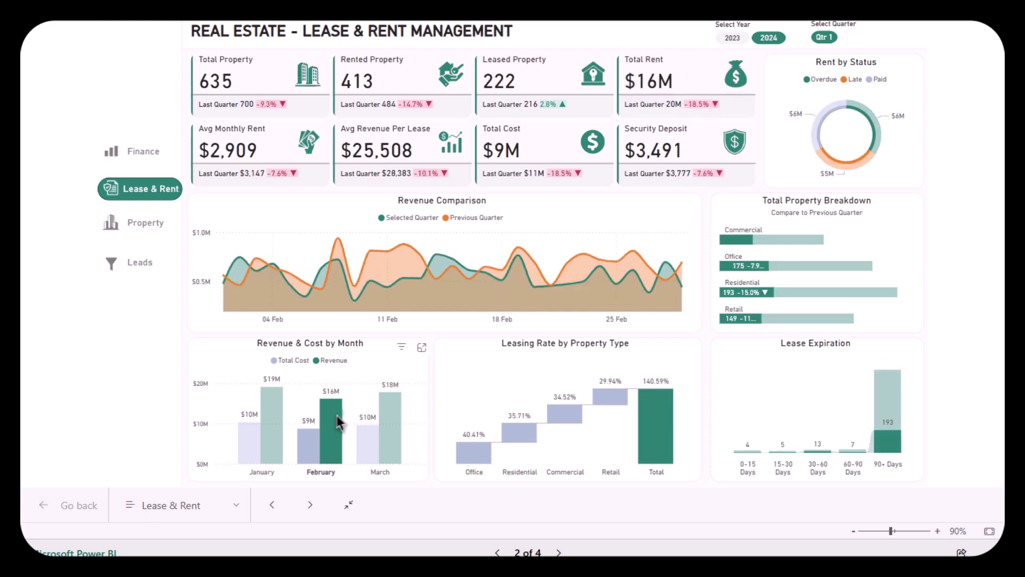
pyautogui.click(337, 422)
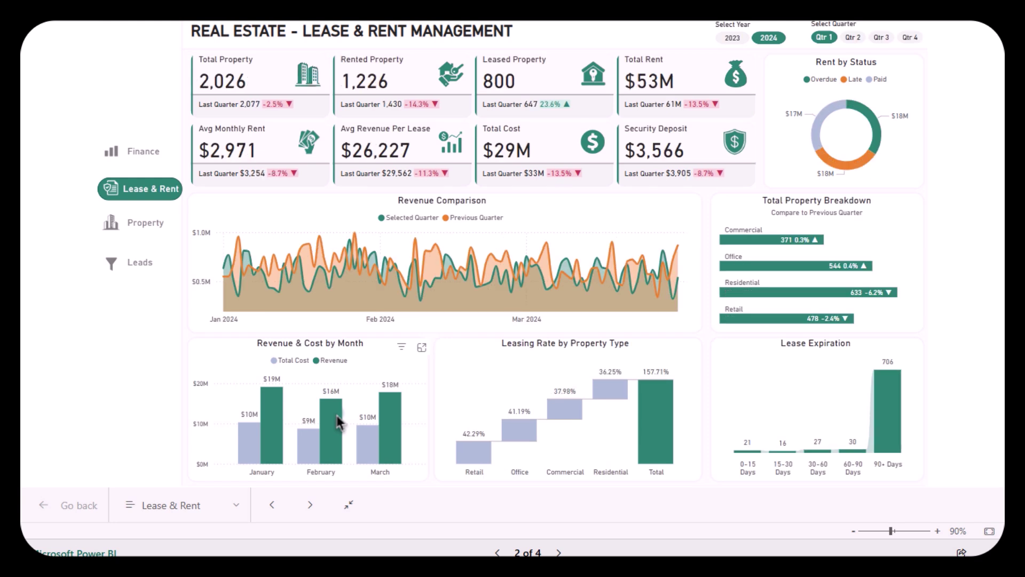
pyautogui.moveTo(375, 442)
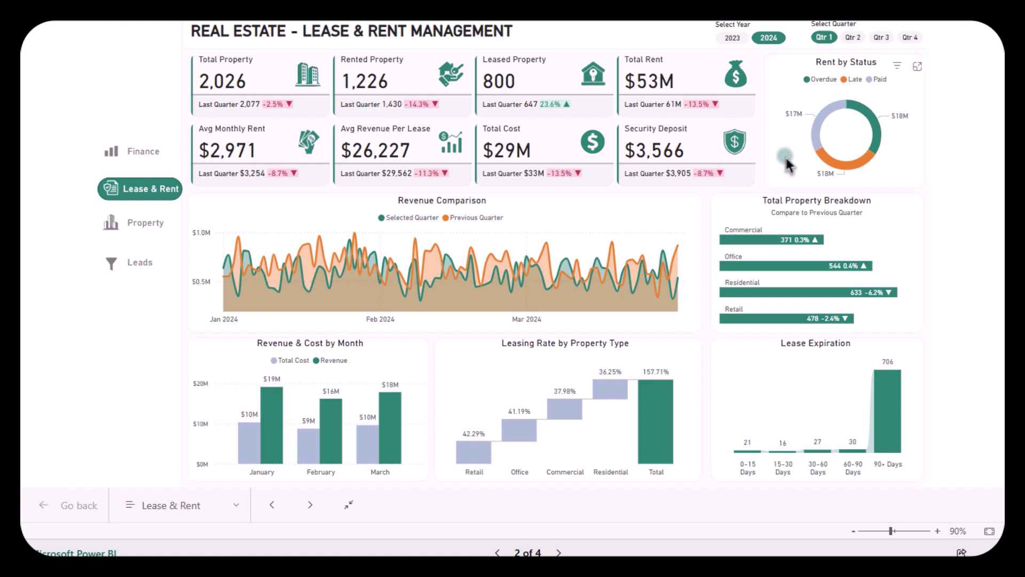
pyautogui.click(825, 160)
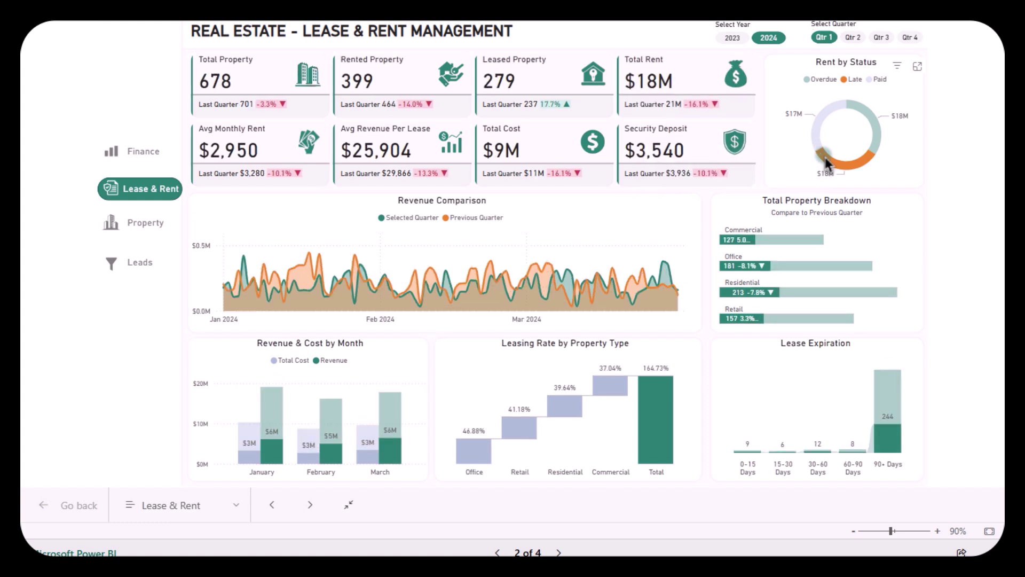
pyautogui.click(825, 157)
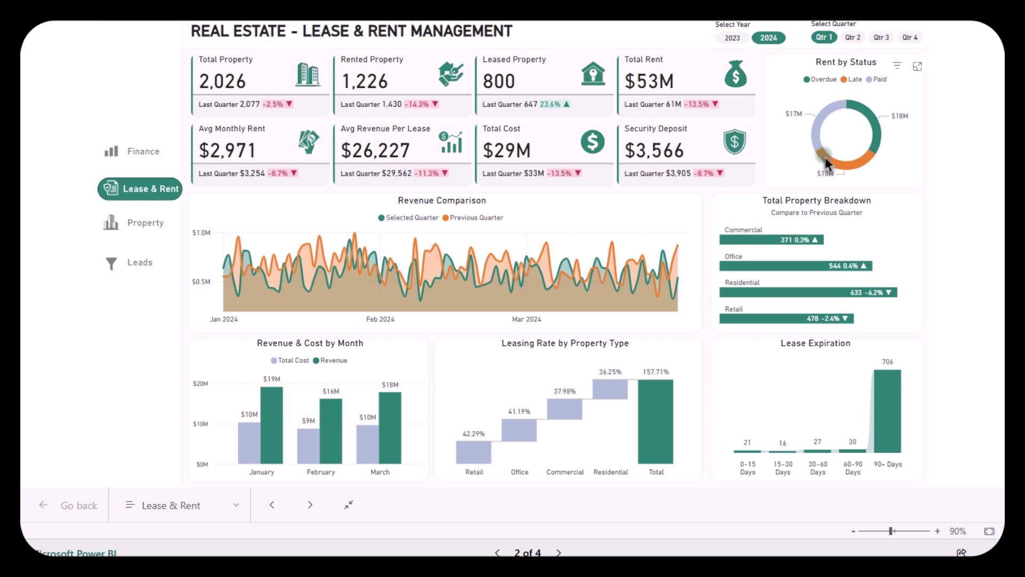
pyautogui.click(783, 157)
pyautogui.click(544, 428)
pyautogui.moveTo(546, 437)
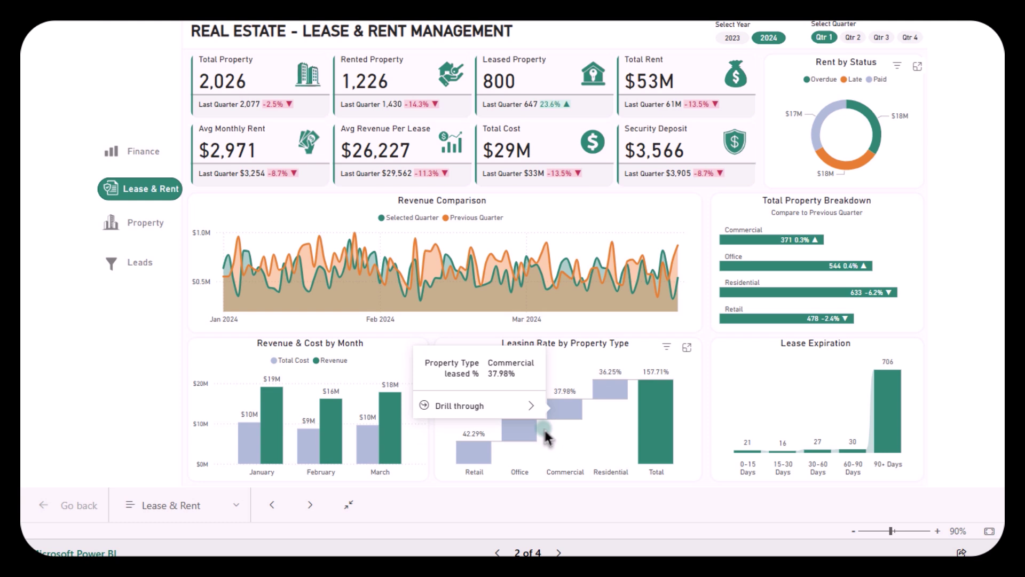
pyautogui.click(606, 395)
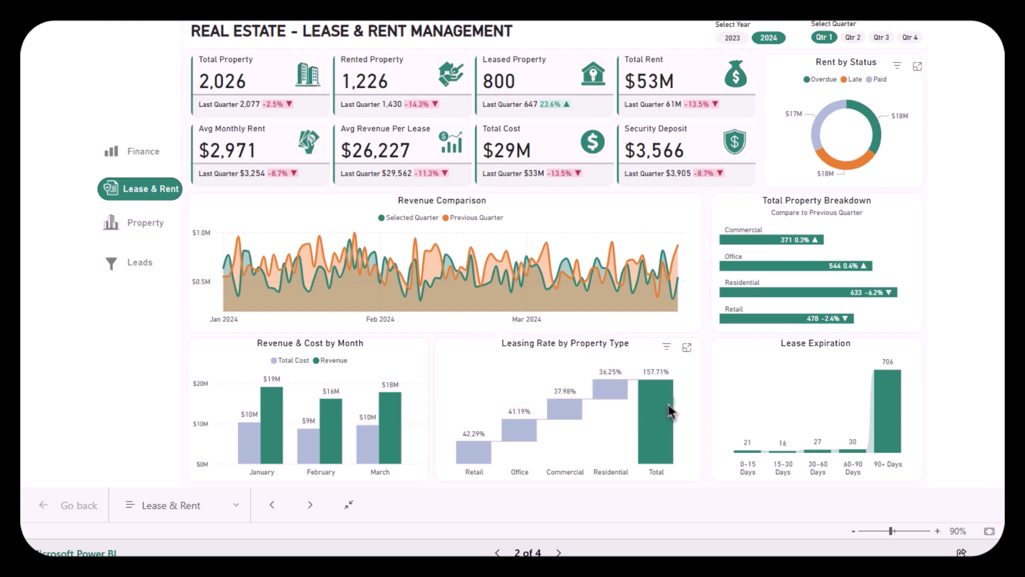
# Drill through the March Revenue & Cost bar to Lease - Drill Through, review the records, then return.
pyautogui.moveTo(671, 411)
pyautogui.rightClick(382, 432)
pyautogui.moveTo(422, 486)
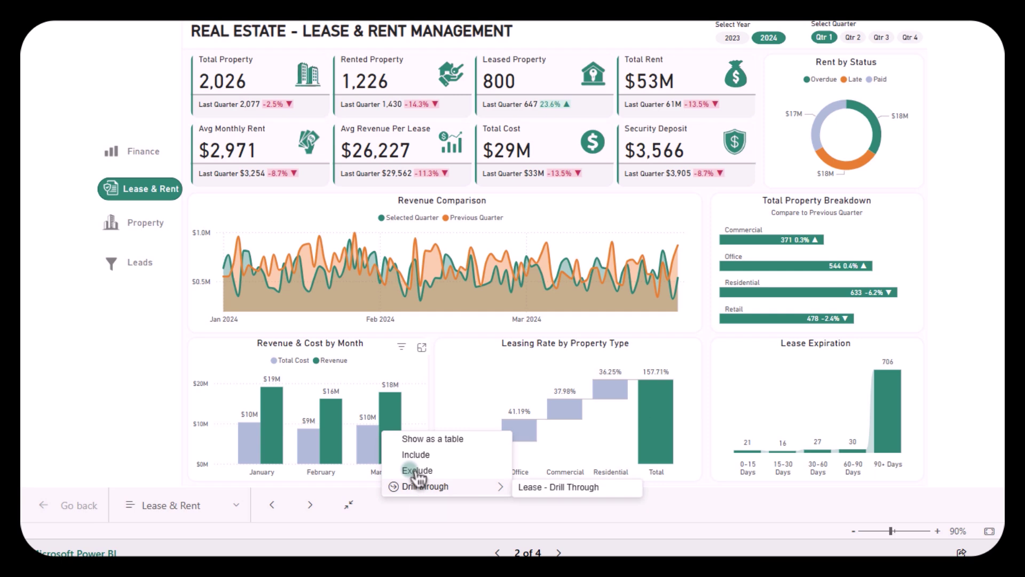
pyautogui.click(532, 487)
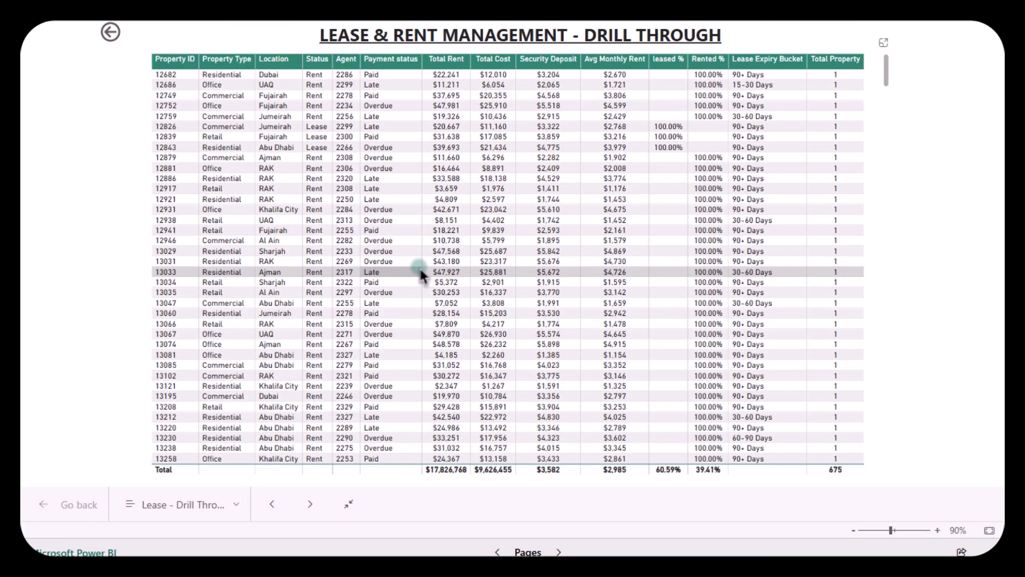
pyautogui.scroll(-10, 419, 273)
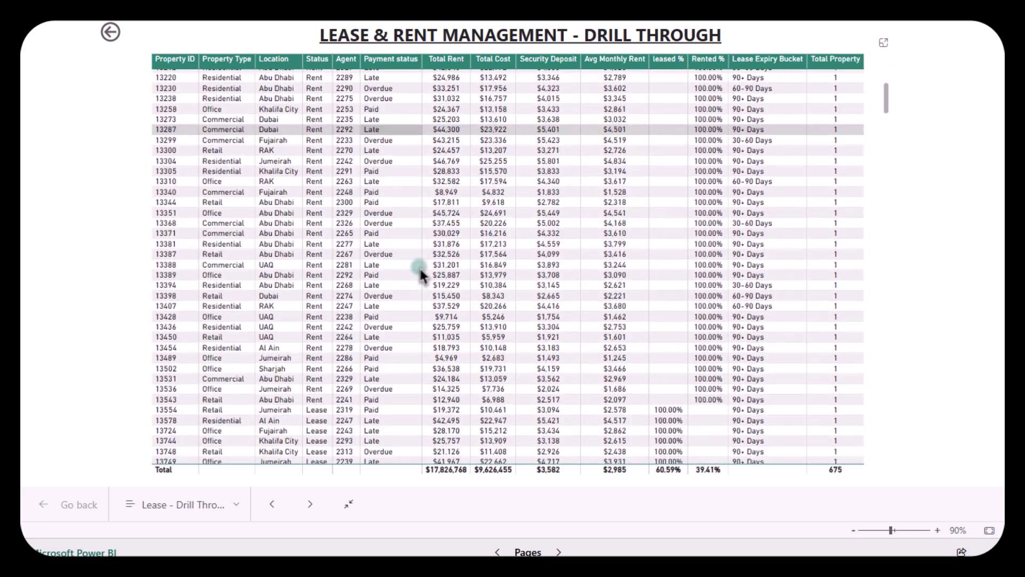
pyautogui.scroll(8, 419, 266)
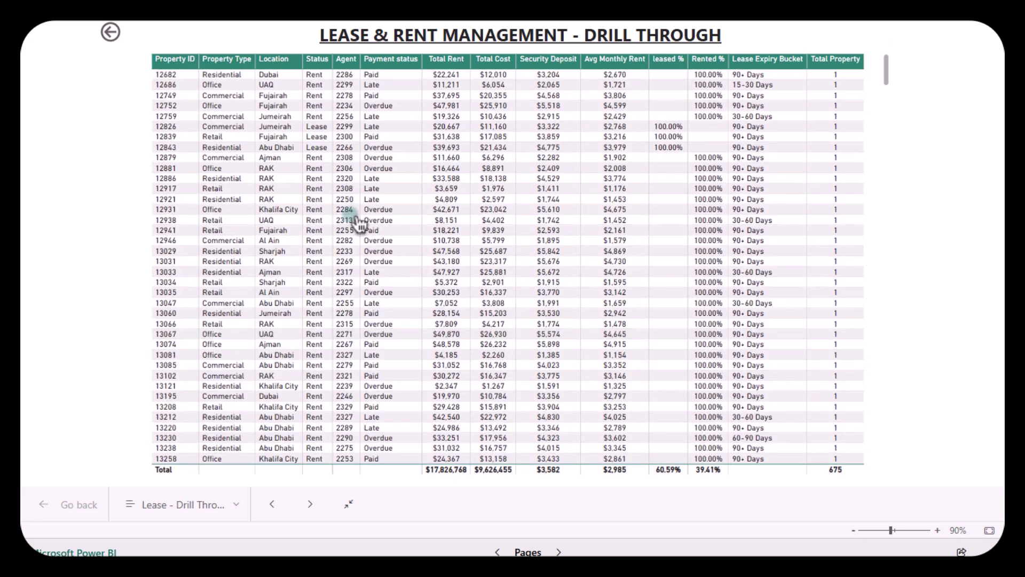
pyautogui.click(115, 37)
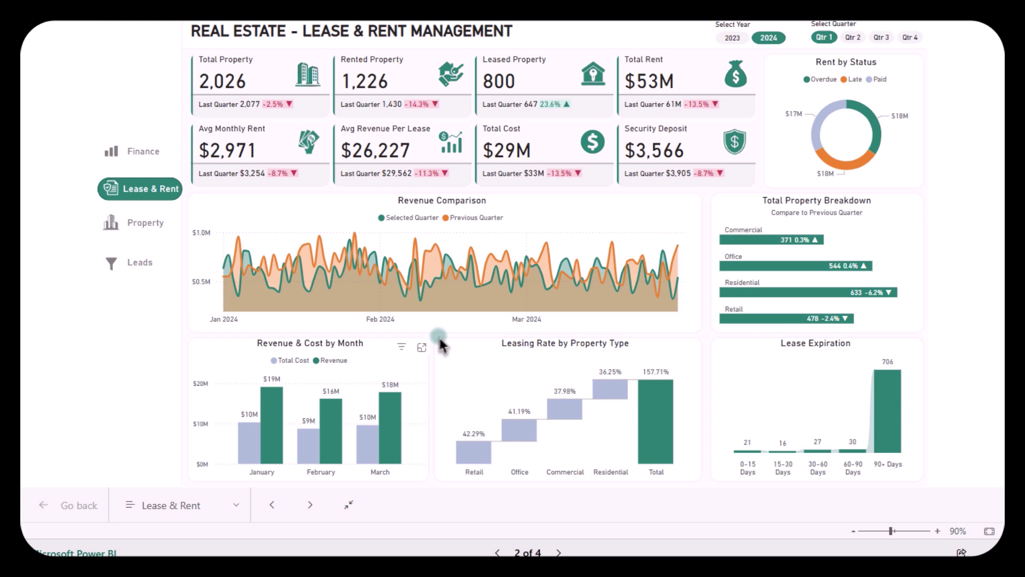
# Switch to the Property Portfolio Dashboard showing 900 properties and $32.8M revenue for March 2023.
pyautogui.click(112, 224)
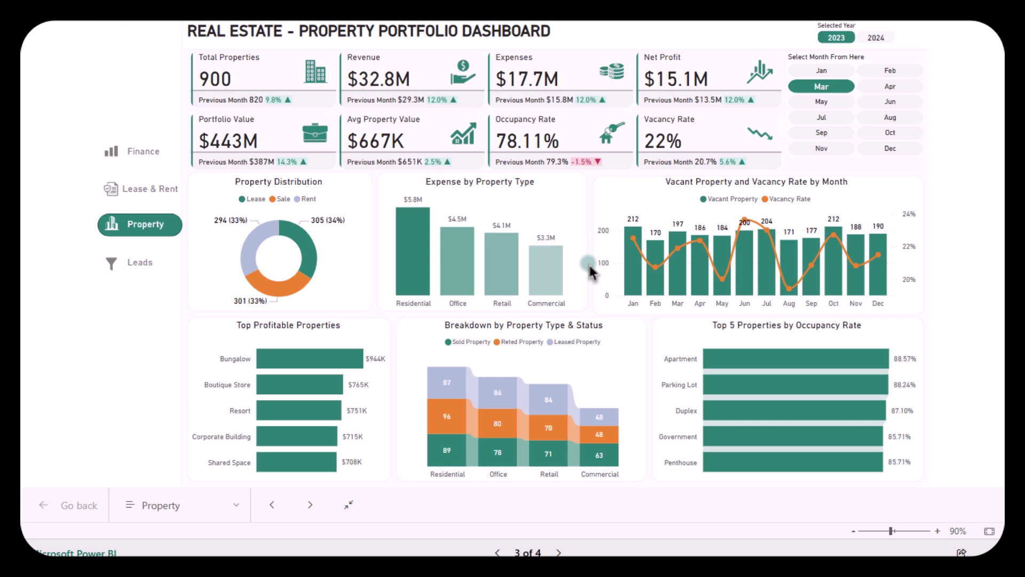
pyautogui.click(700, 272)
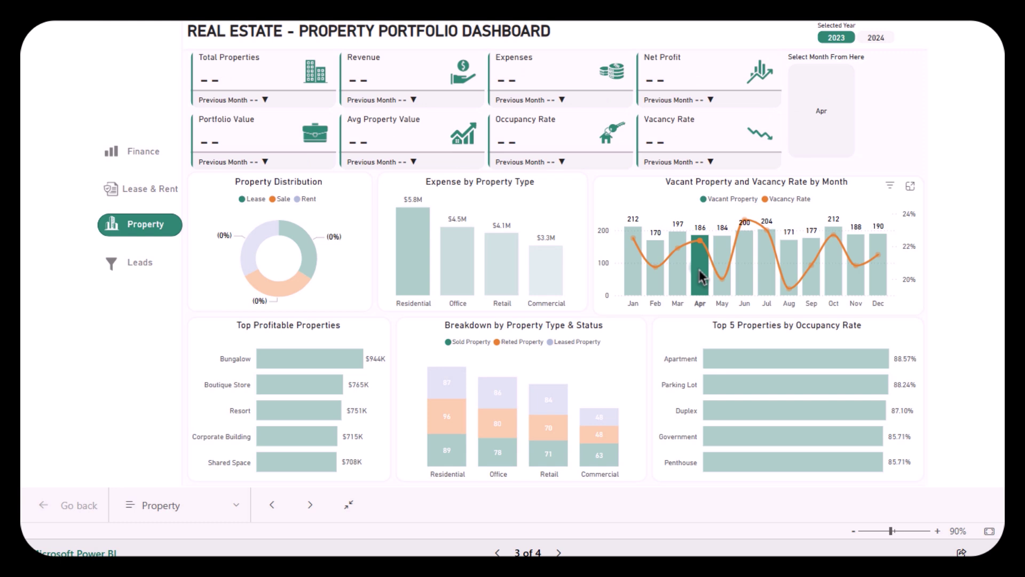
pyautogui.click(699, 269)
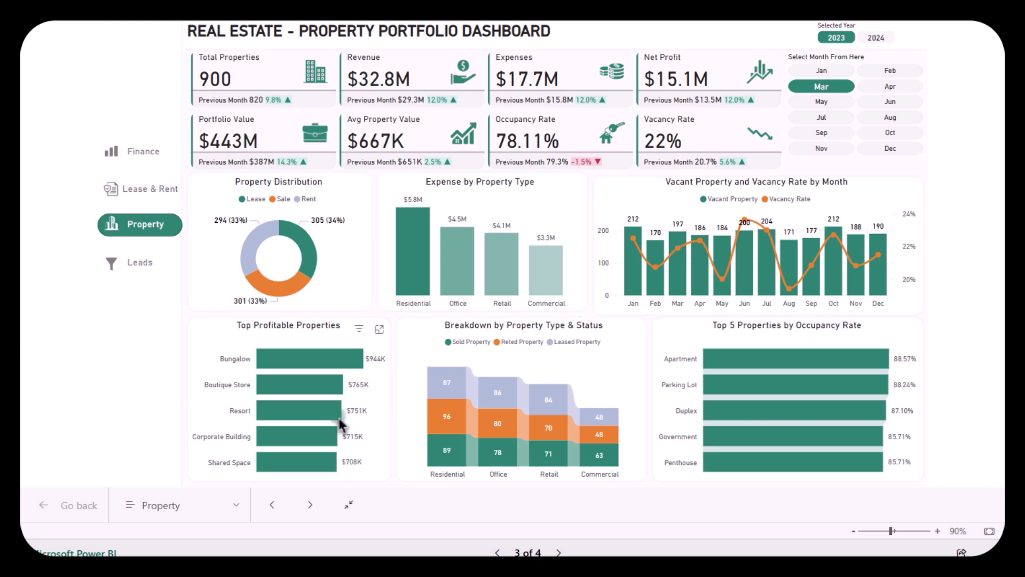
pyautogui.click(316, 358)
pyautogui.click(314, 353)
pyautogui.click(722, 361)
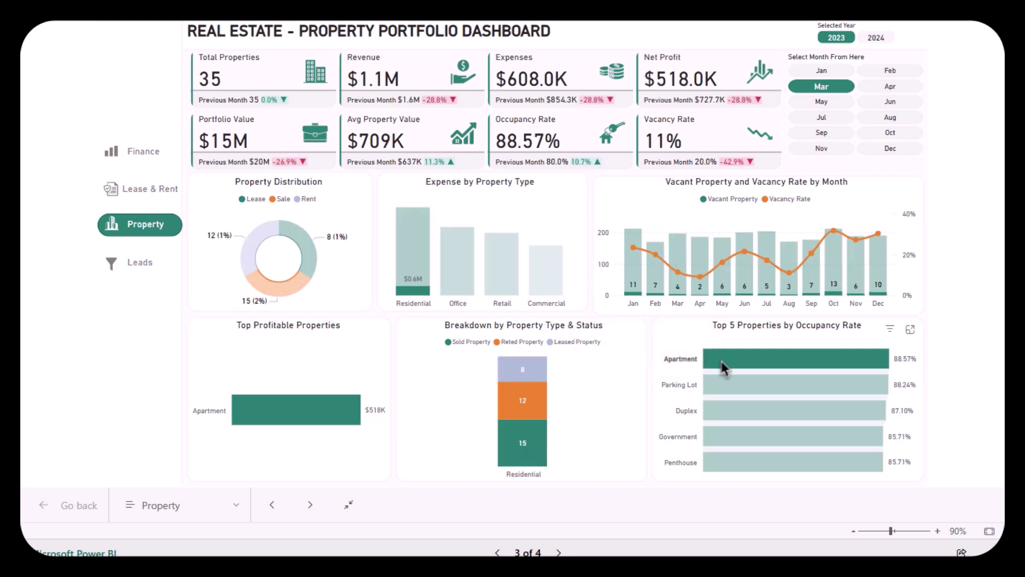
pyautogui.click(722, 361)
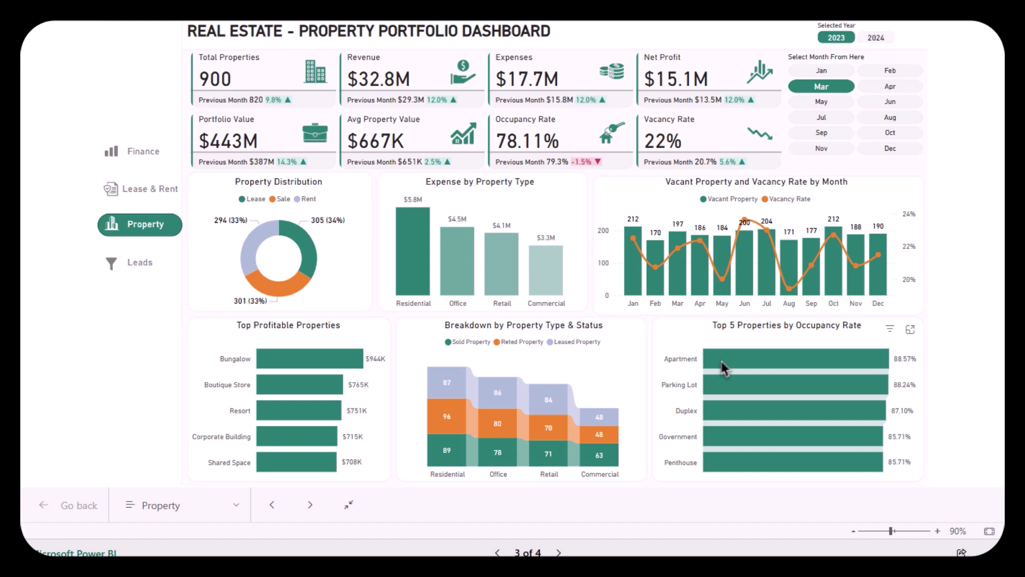
pyautogui.click(647, 360)
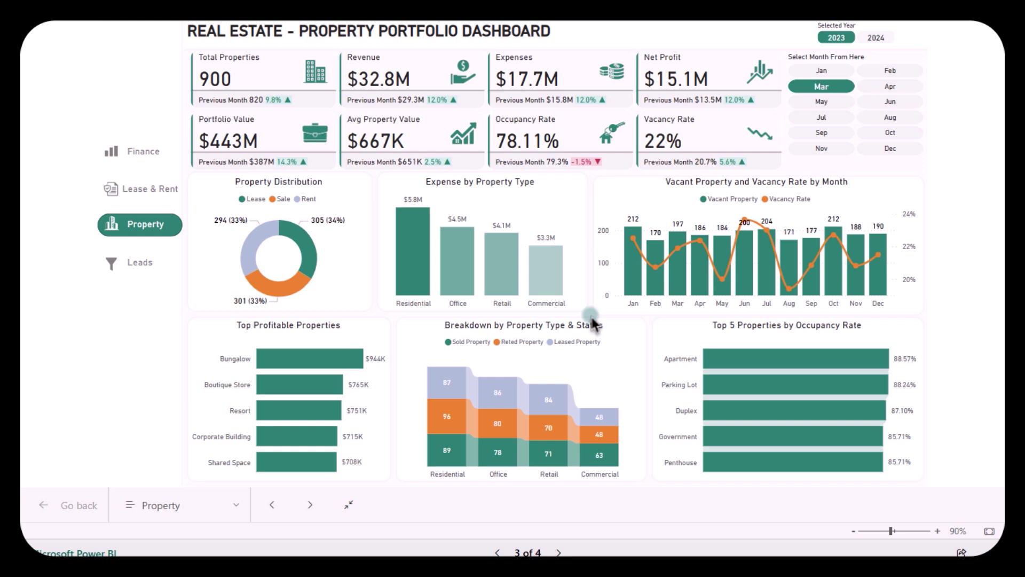
# Switch to the Lead Management Dashboard showing 456 leads and 416 converted for Qtr 2 2023.
pyautogui.click(112, 264)
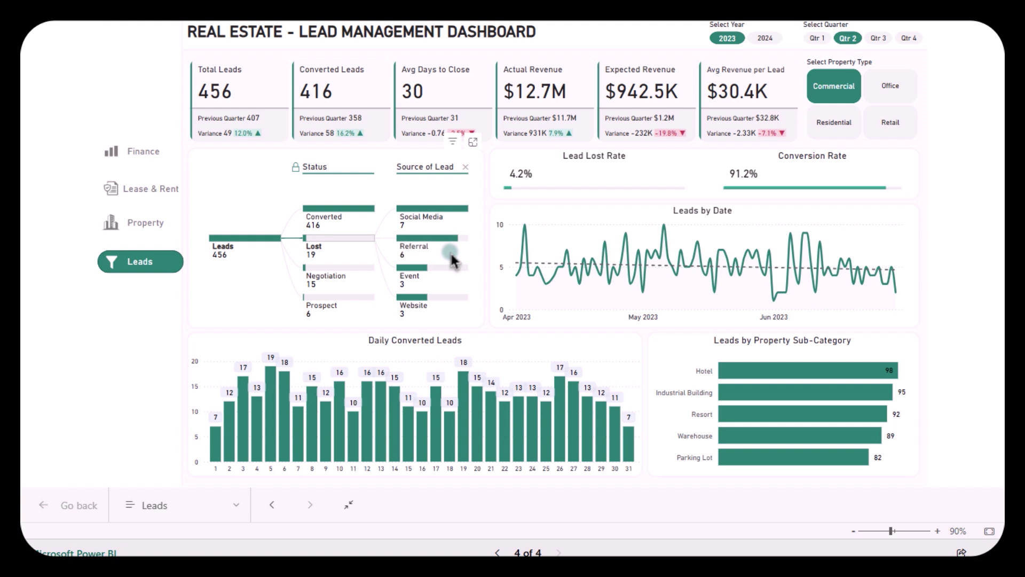
pyautogui.moveTo(458, 258)
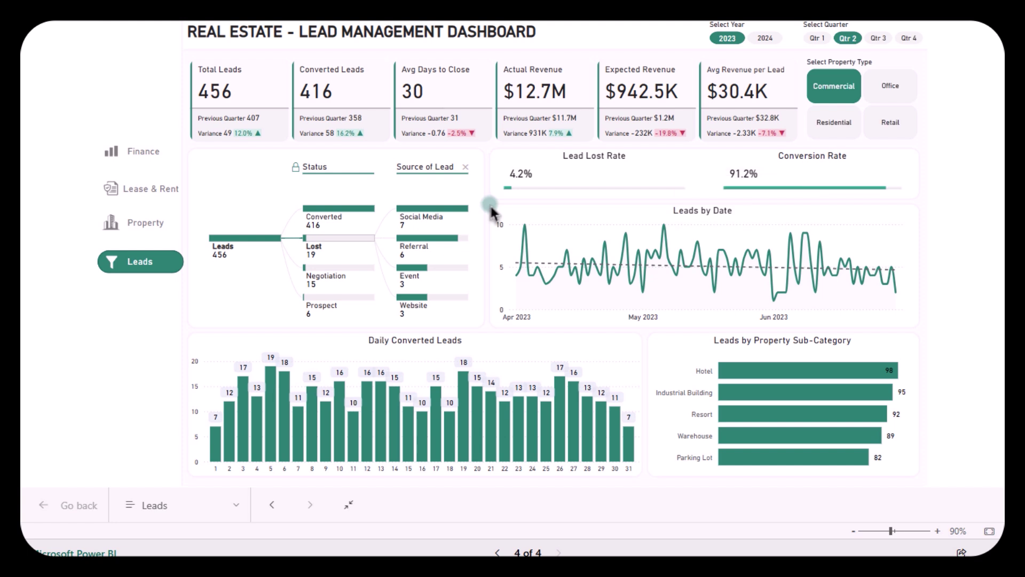
pyautogui.moveTo(395, 428)
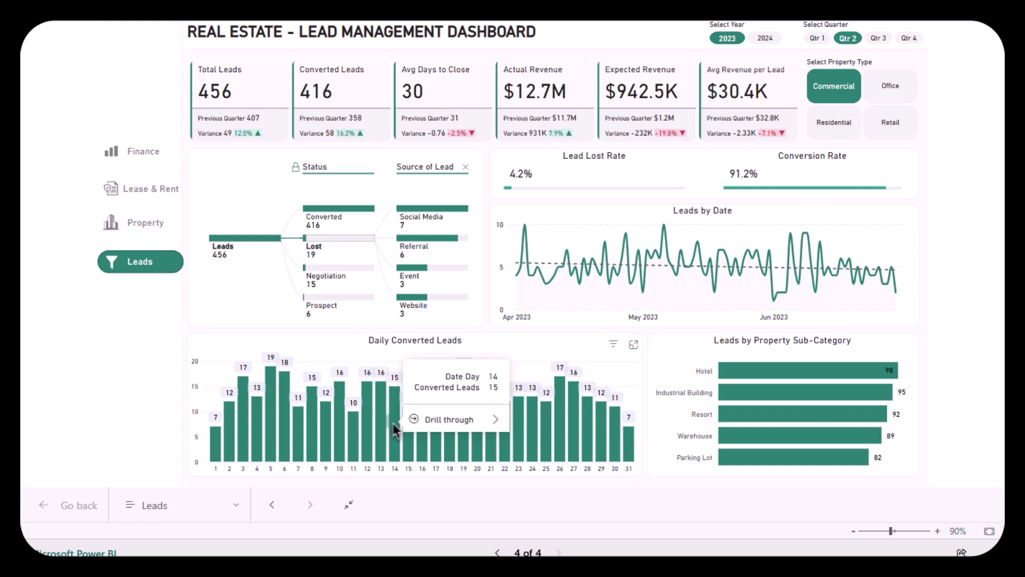
pyautogui.click(394, 429)
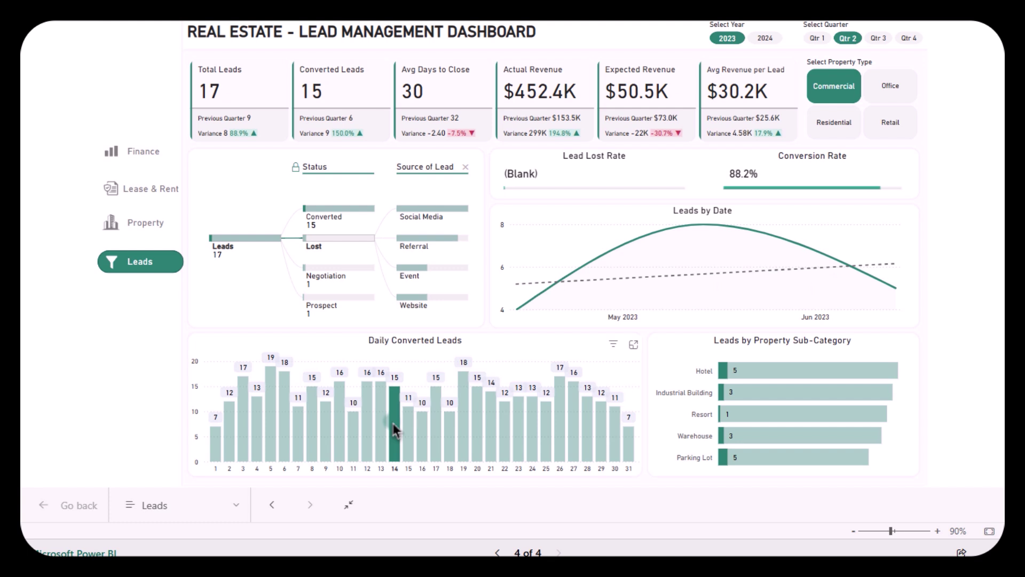
pyautogui.click(395, 430)
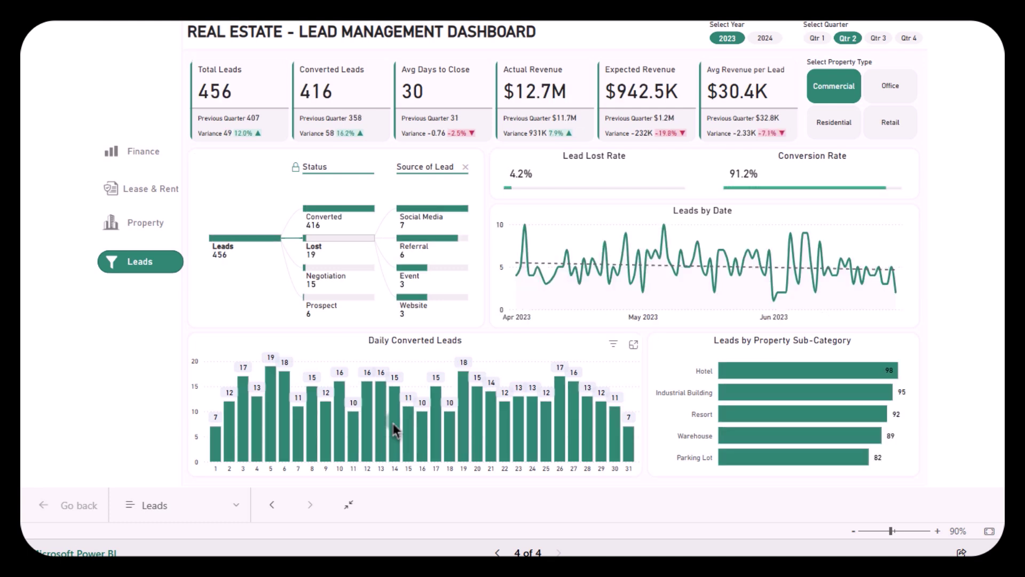
pyautogui.click(484, 326)
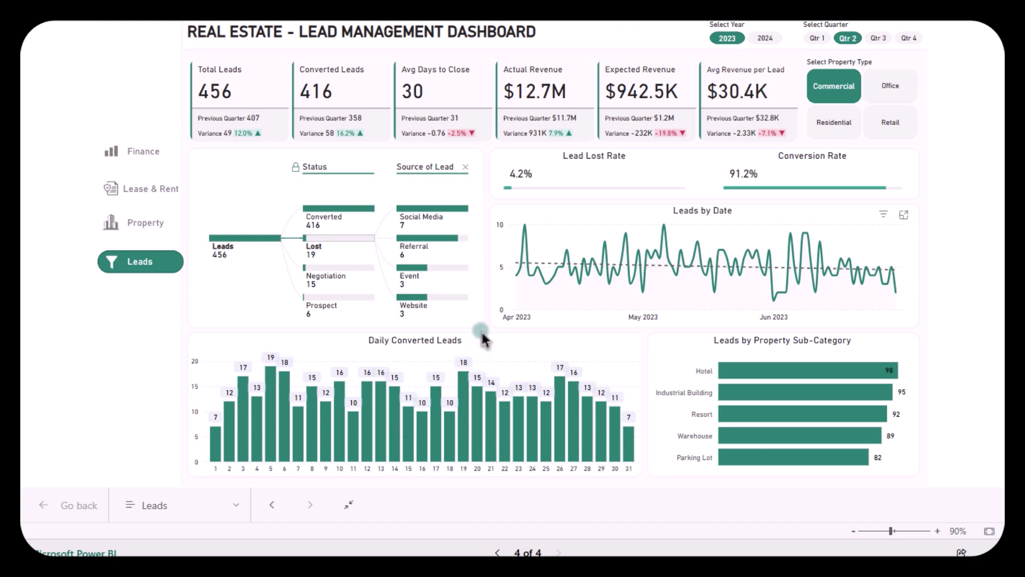